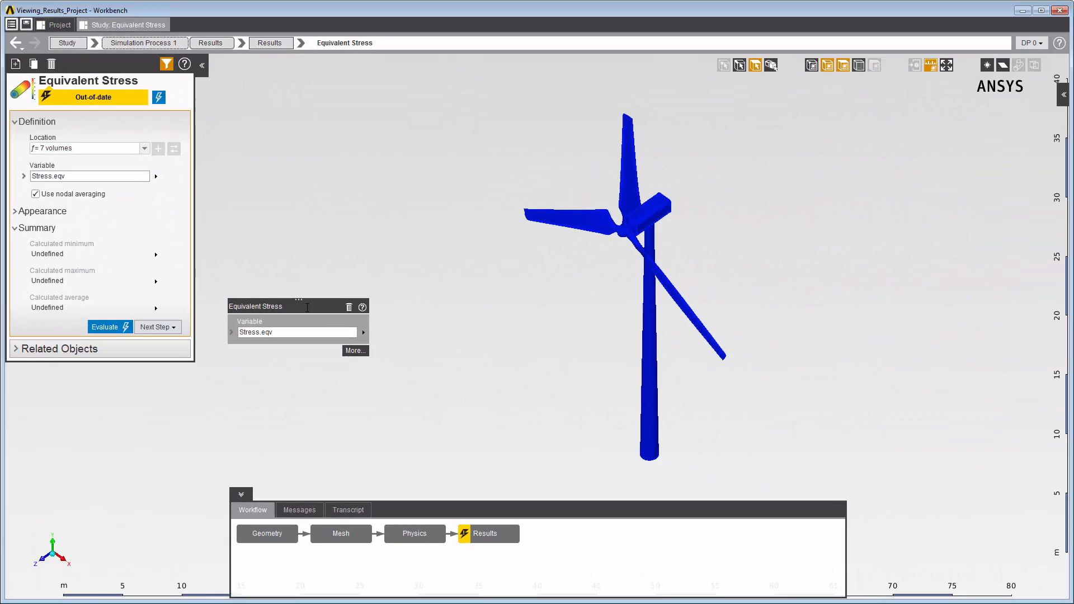
Evaluate the Equivalent Stress result and set its coloring to Smooth
click(159, 99)
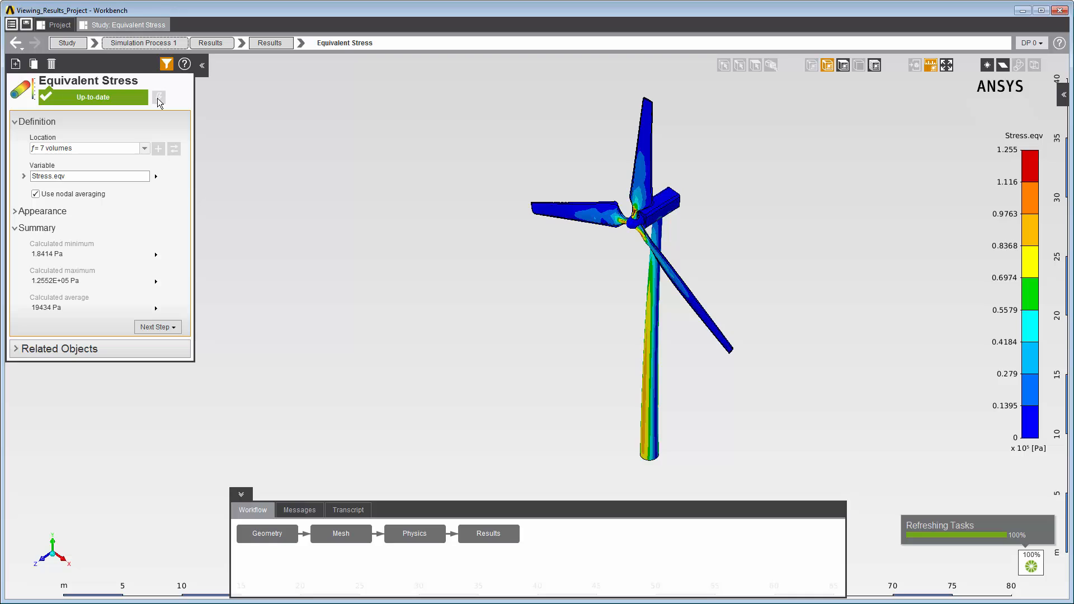
click(17, 211)
click(140, 238)
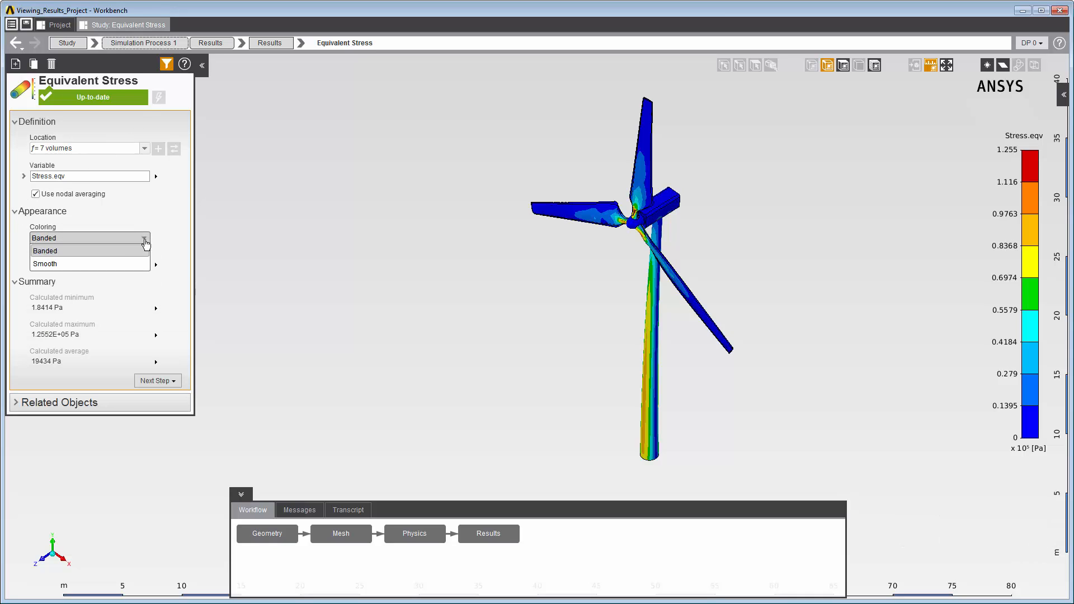
click(122, 264)
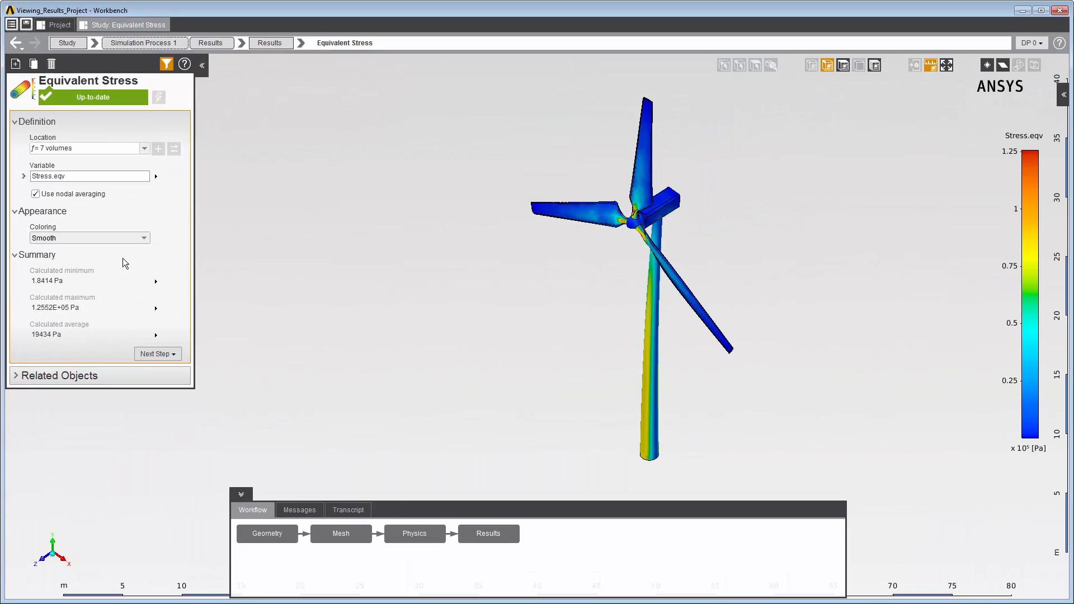
Animate the equivalent stress result on the wind turbine
right_click(267, 264)
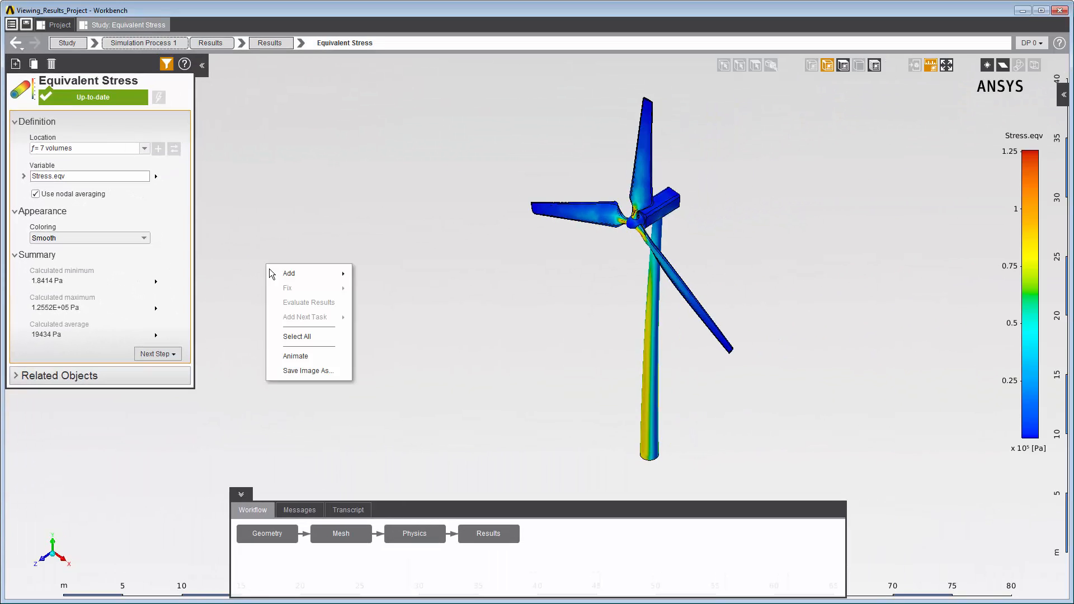
click(289, 356)
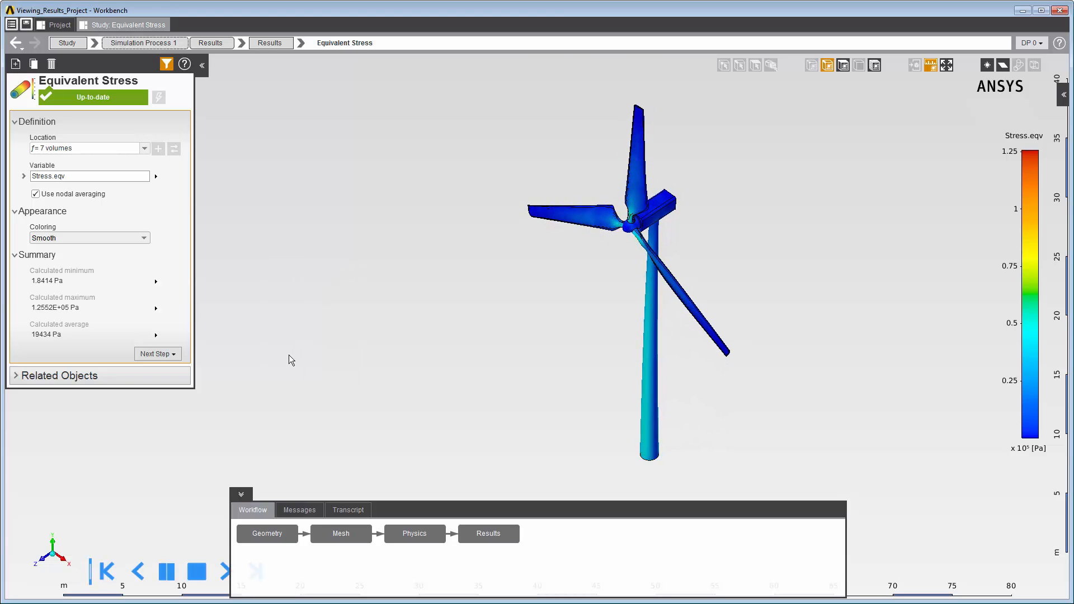
Add a vector result for the turbine volumes with Displacement as its variable
right_click(285, 301)
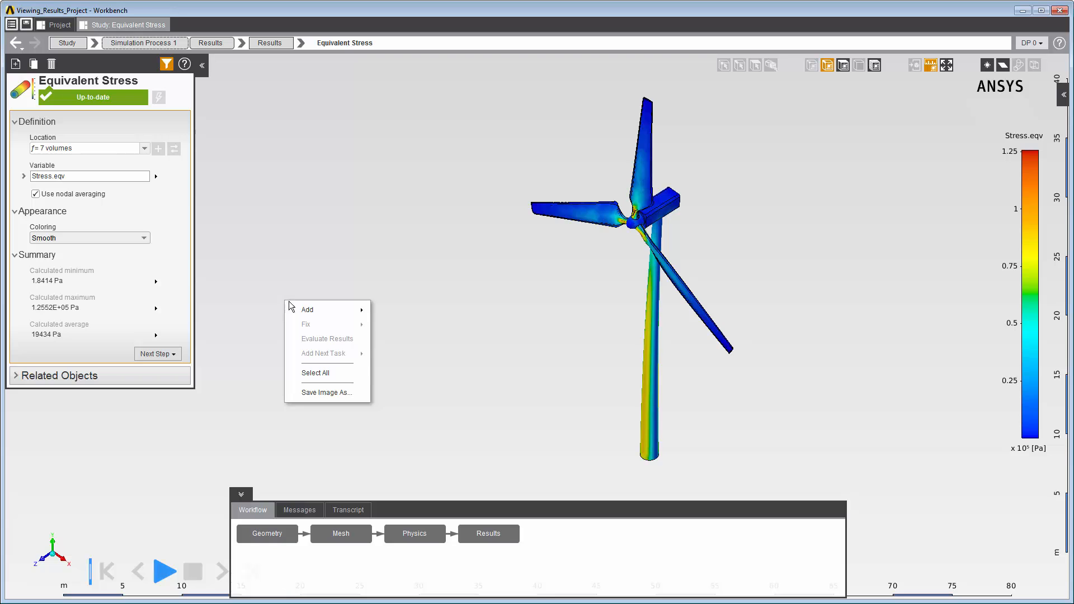
mouse_move(314, 307)
mouse_move(425, 327)
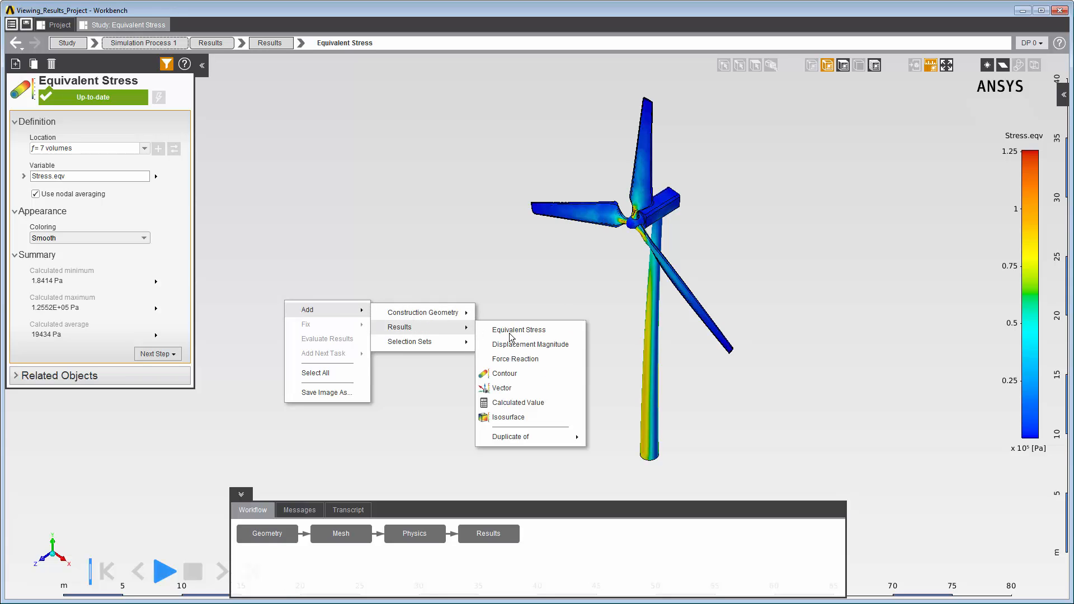
click(528, 387)
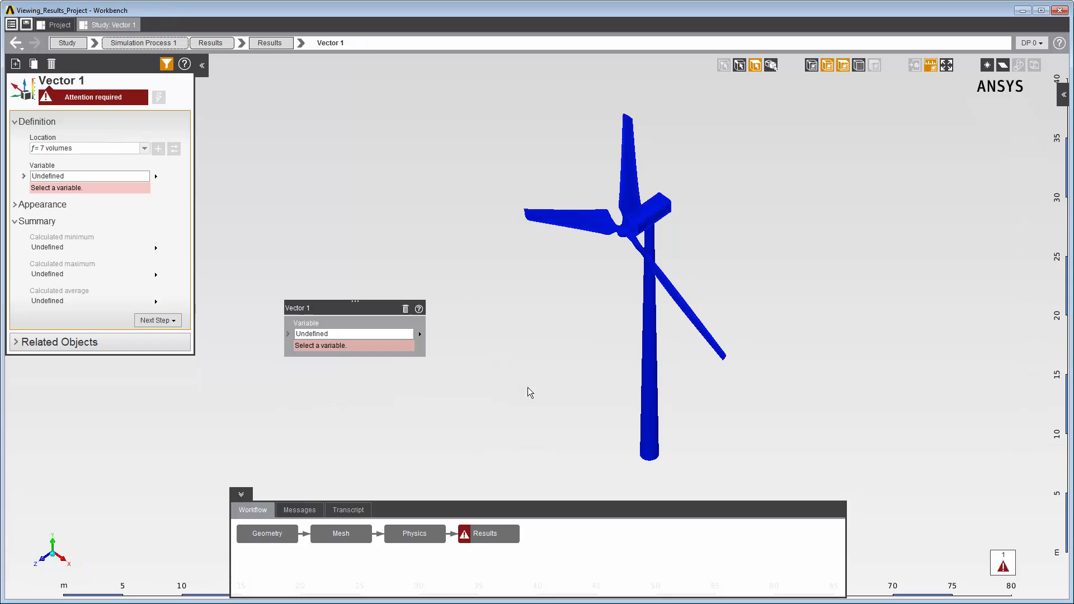
click(296, 344)
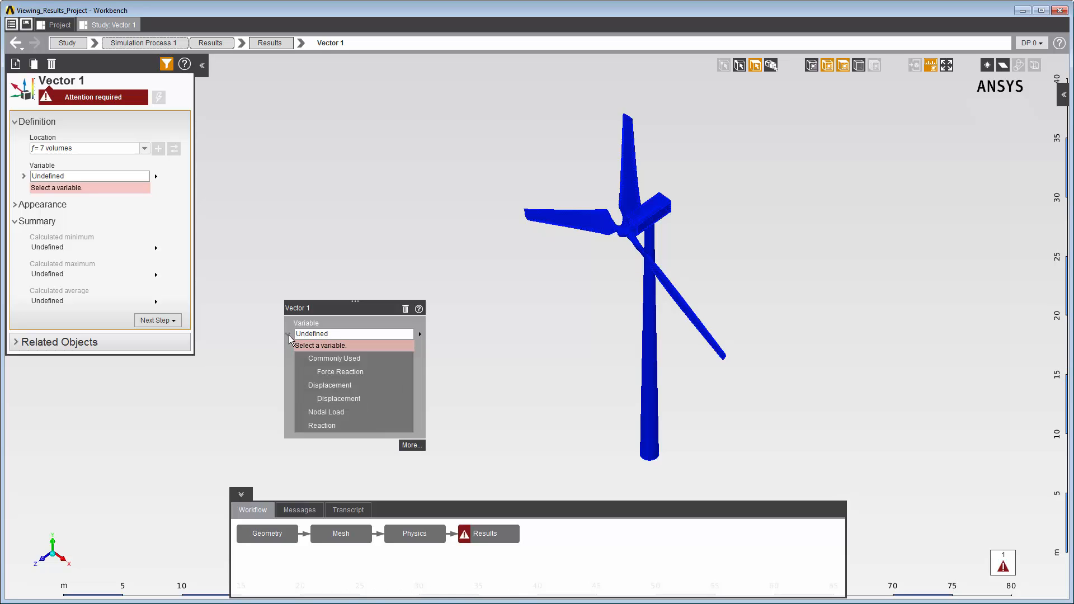
click(336, 399)
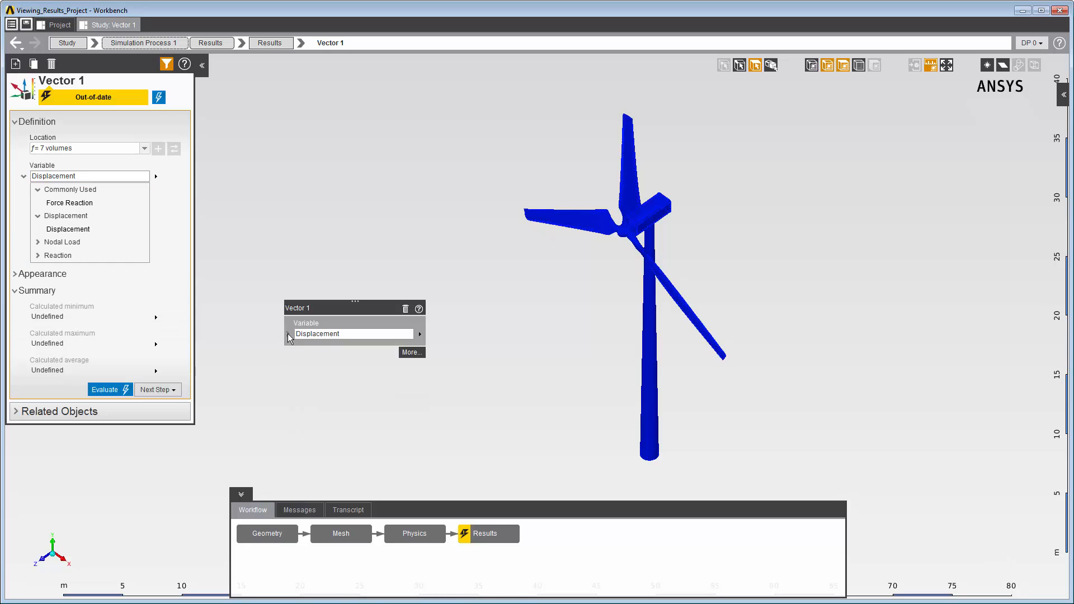
Set the displacement vector's coloring to Smooth and evaluate the result
click(17, 274)
click(143, 309)
click(139, 334)
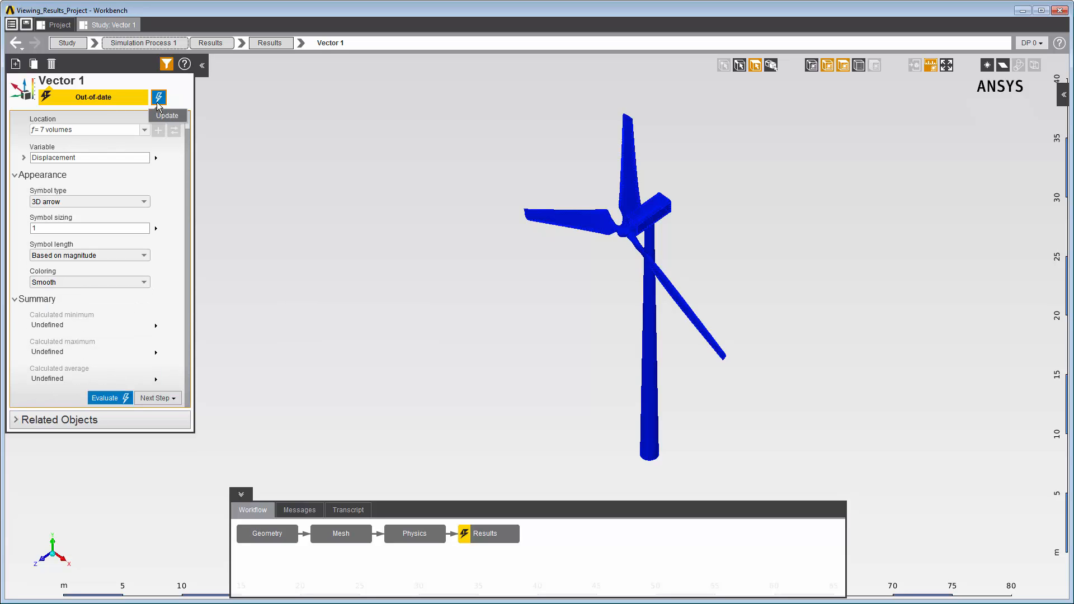
click(157, 102)
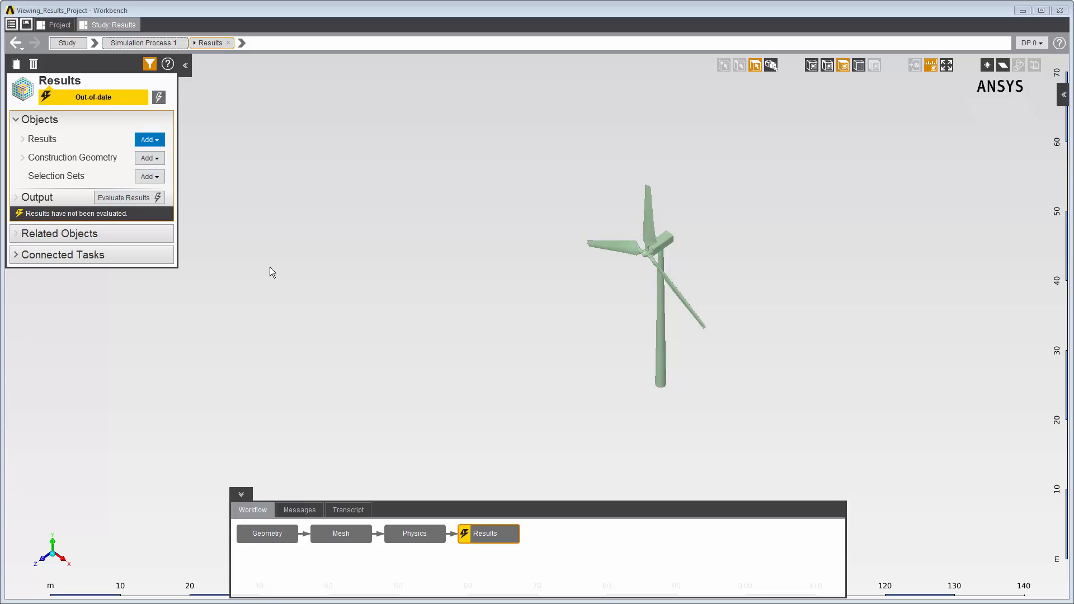
Add an isosurface of Turbulence Kinetic Energy to the flow results and evaluate it
right_click(269, 268)
mouse_move(286, 275)
mouse_move(395, 295)
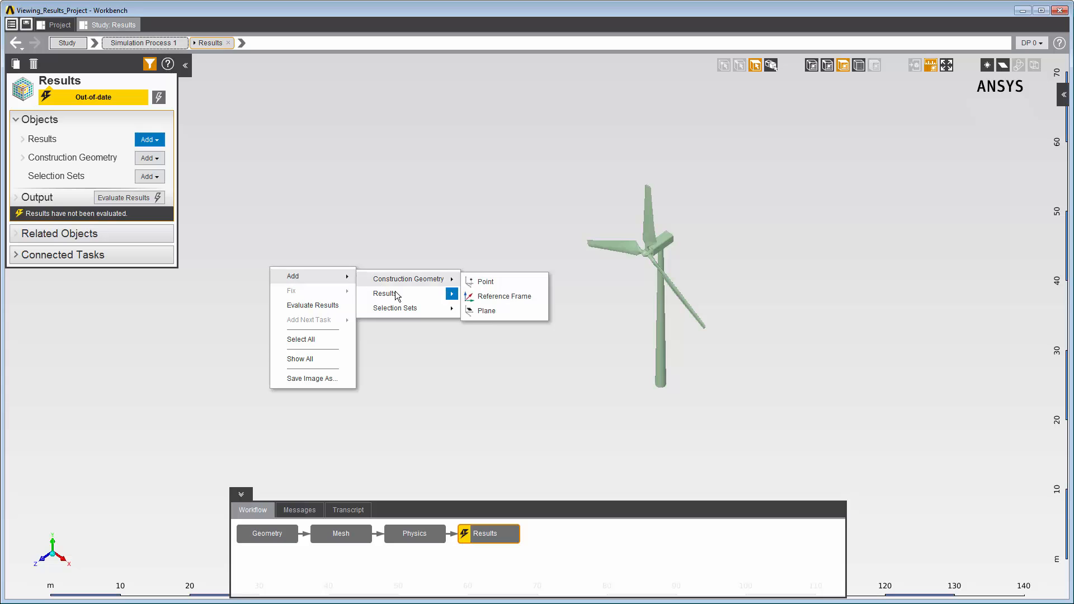
click(499, 338)
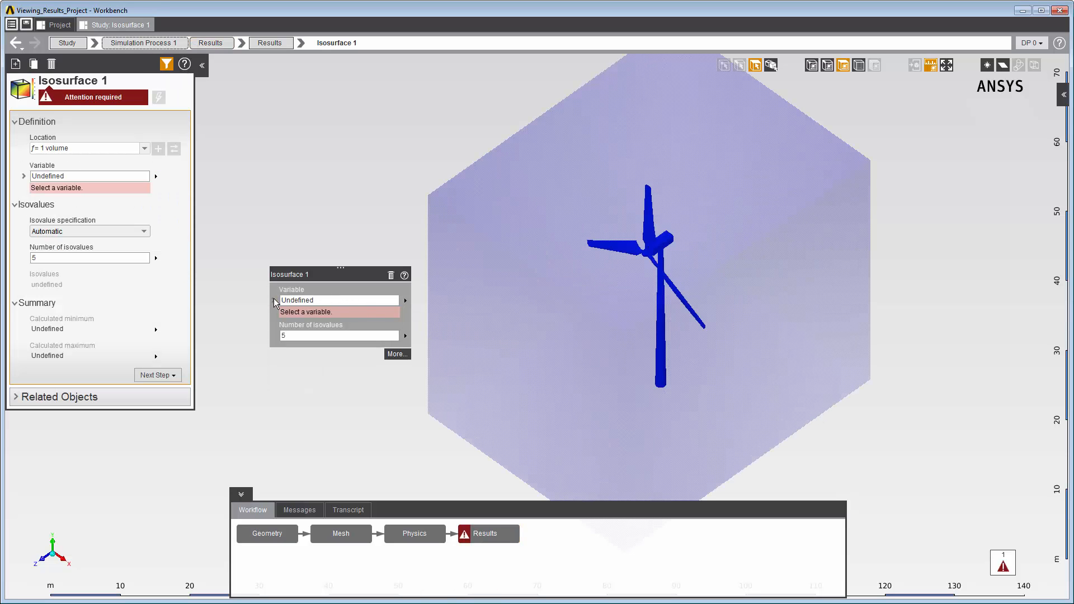
click(274, 300)
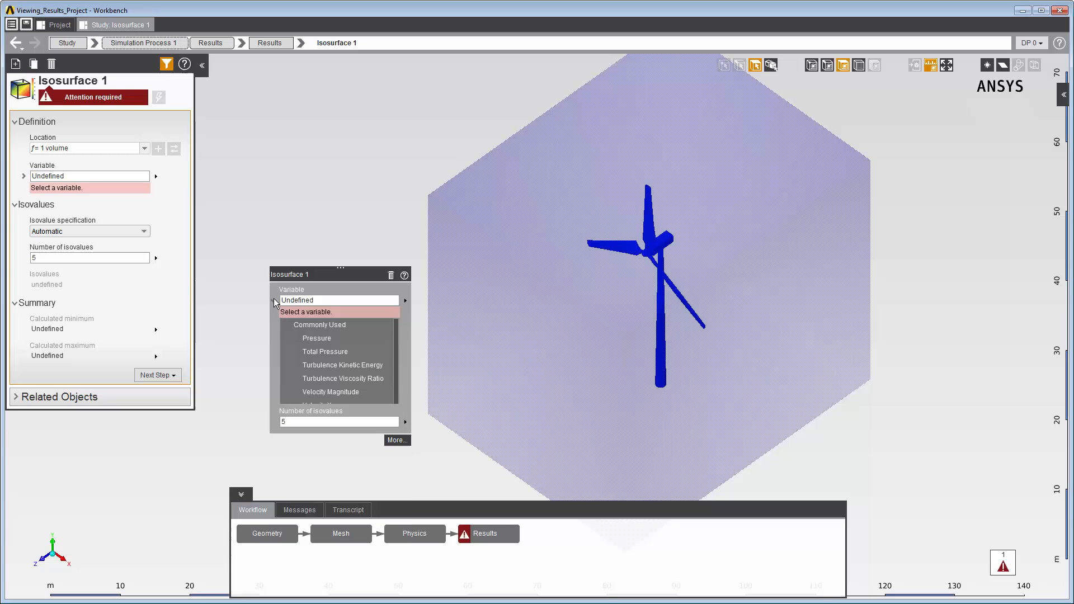
click(333, 365)
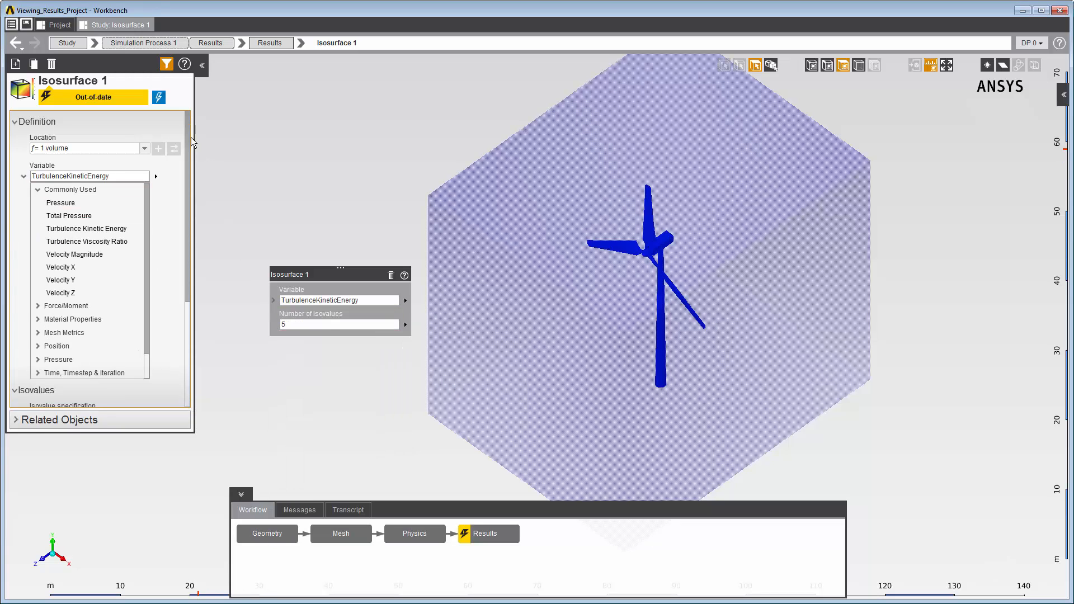
click(154, 97)
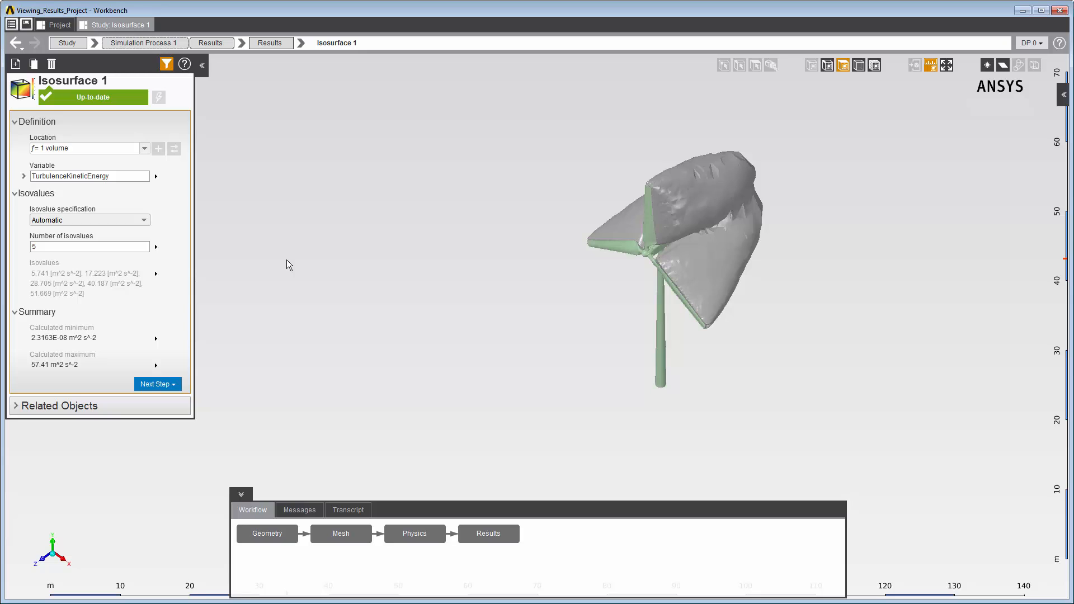
Add a Pressure contour located on Isosurface 1 and evaluate it
right_click(287, 261)
mouse_move(319, 268)
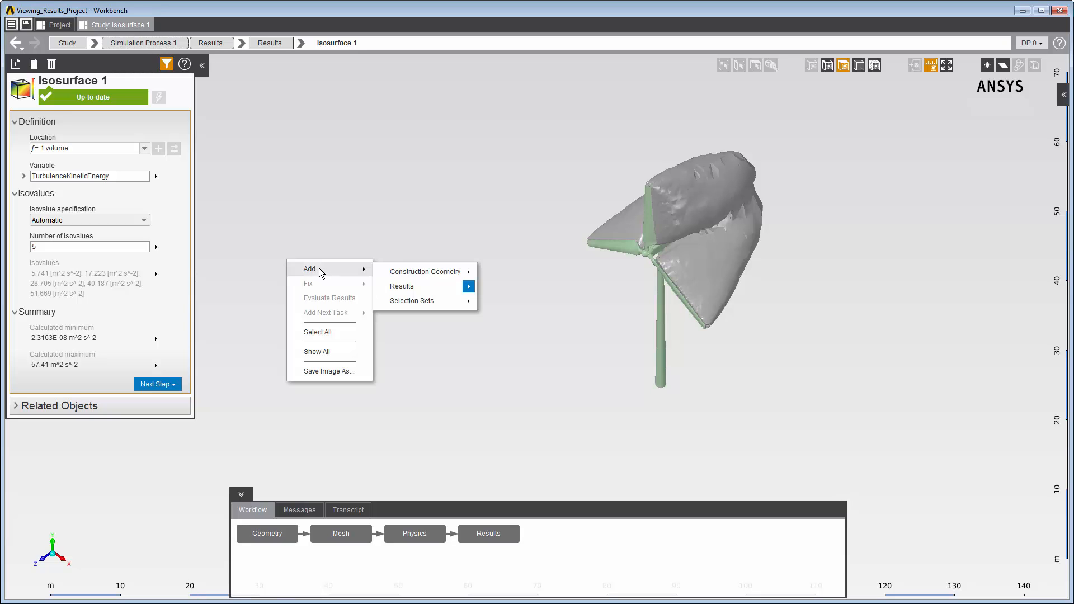
mouse_move(420, 288)
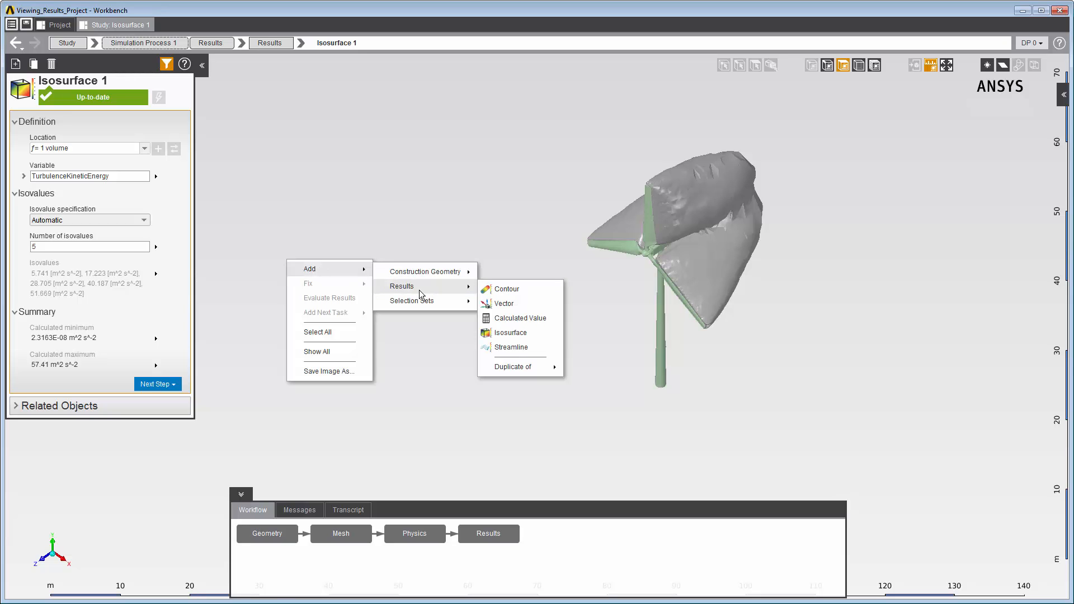
click(501, 290)
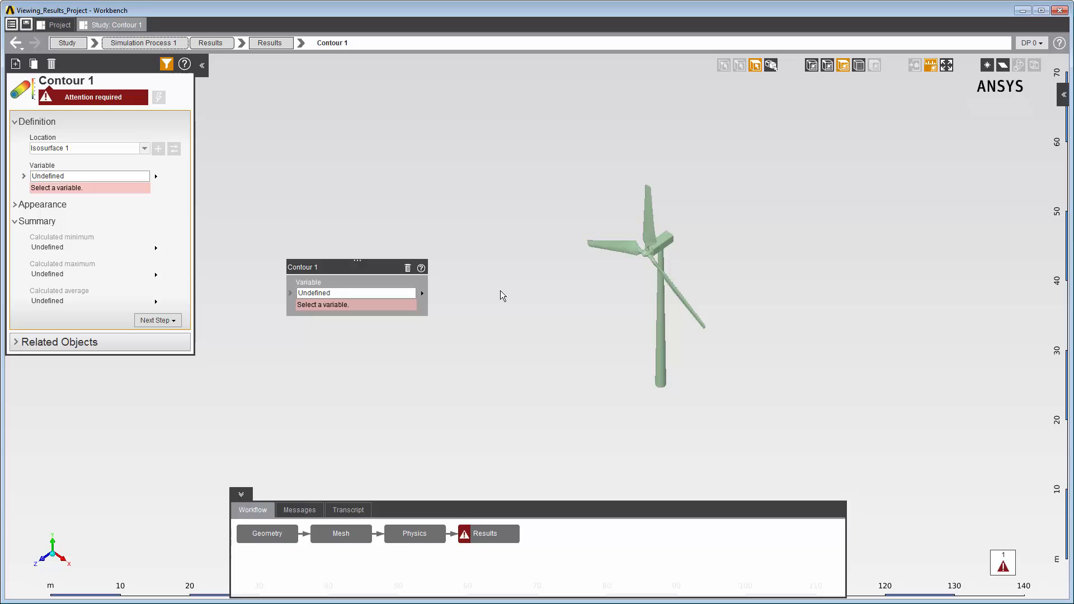
click(291, 293)
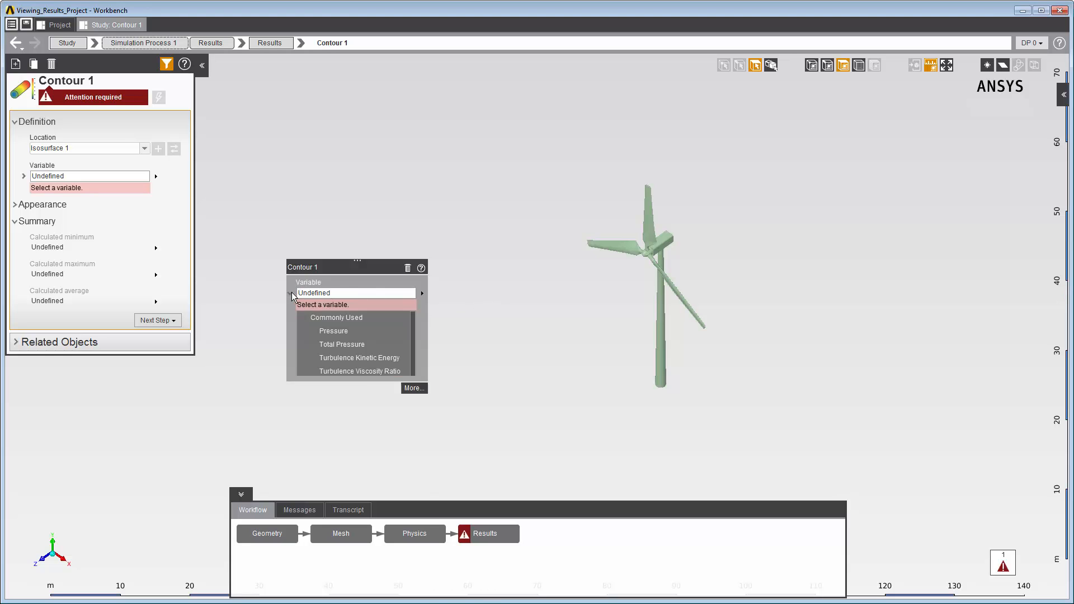
click(330, 331)
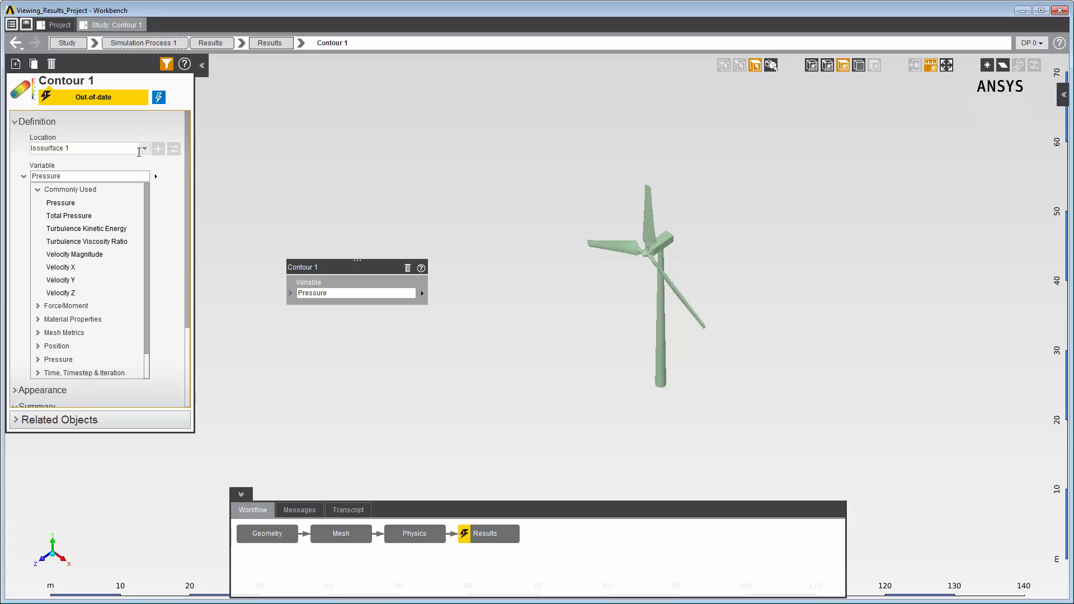
click(143, 149)
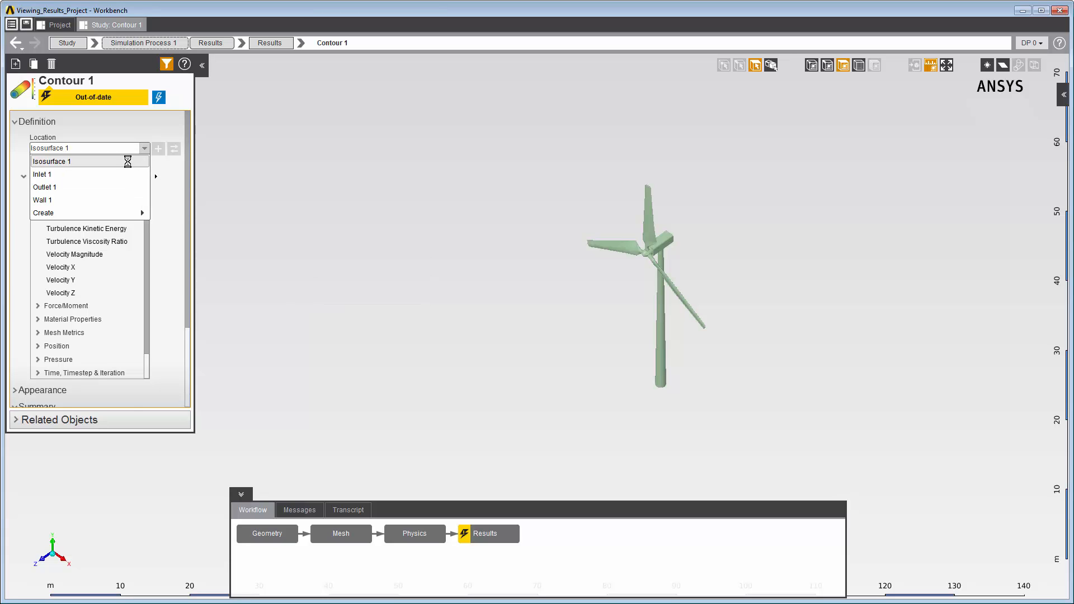
click(127, 163)
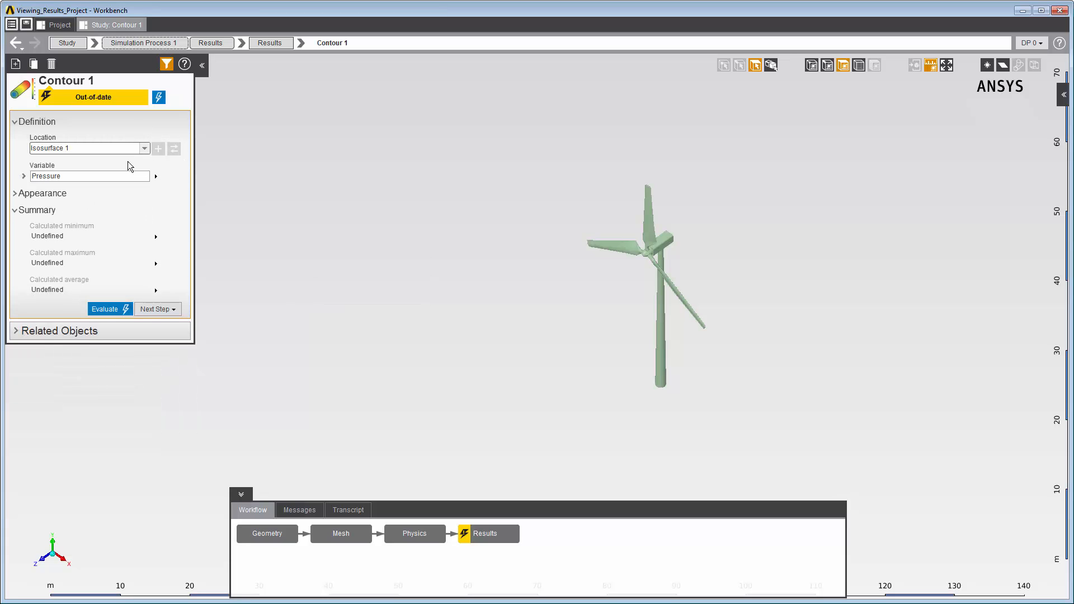
click(157, 99)
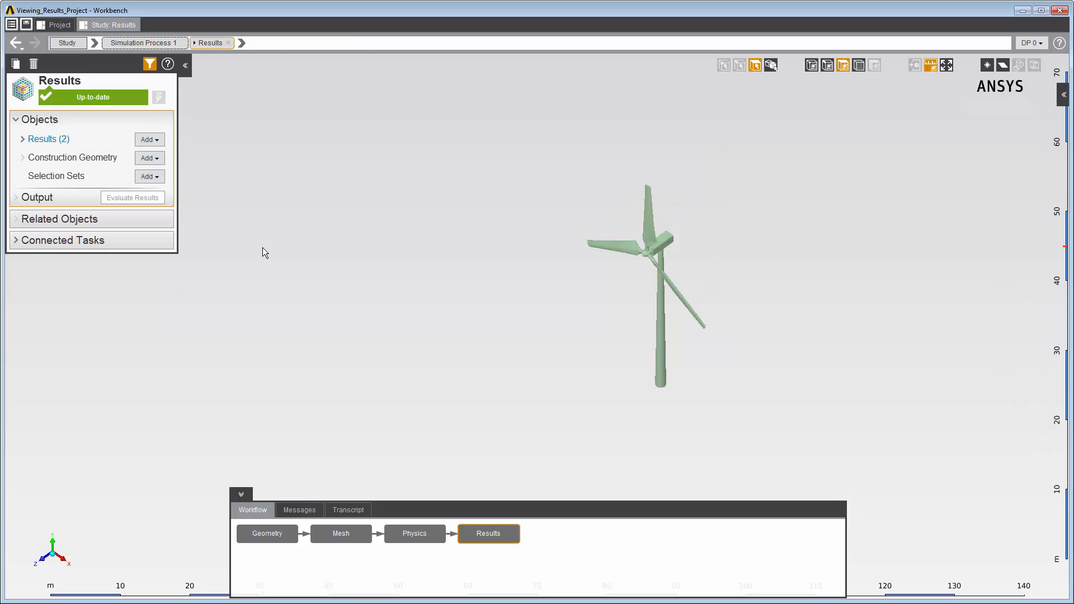
Add a vector result for the flow volume with Velocity as its variable
right_click(263, 248)
mouse_move(312, 258)
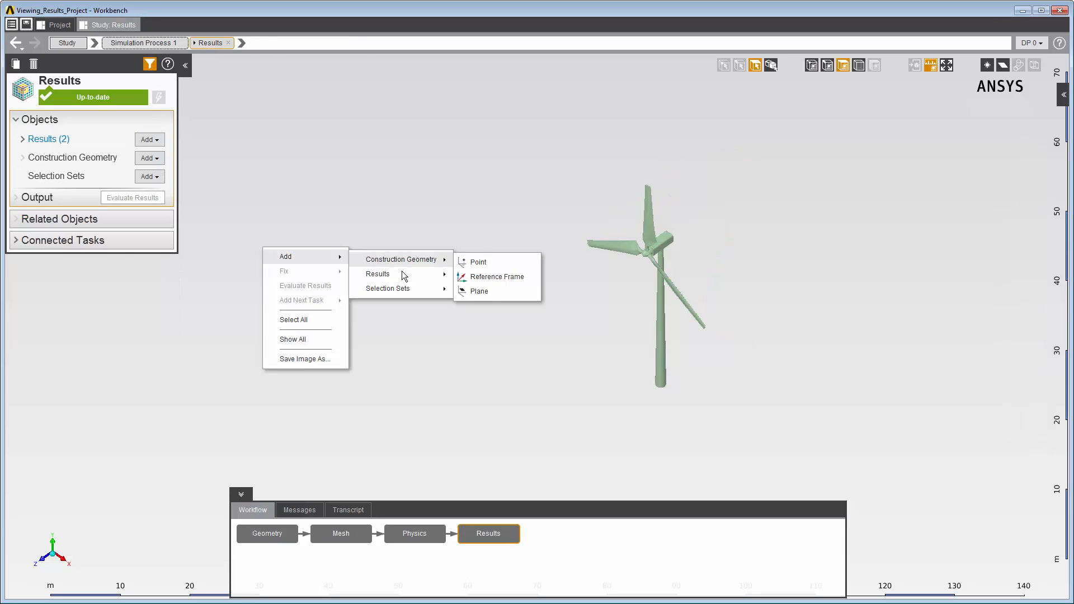
mouse_move(414, 274)
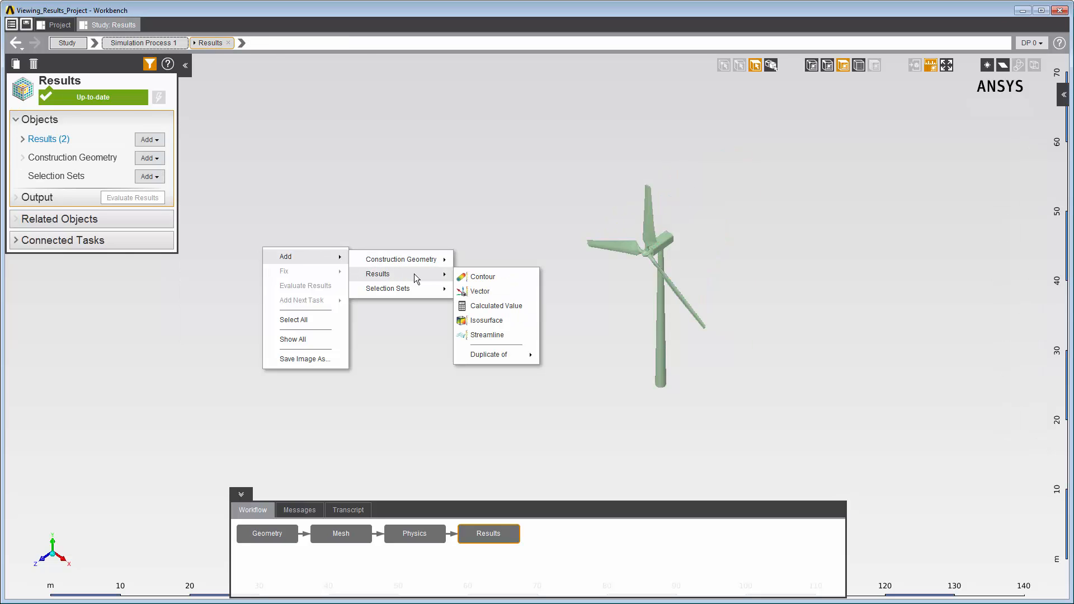
click(485, 290)
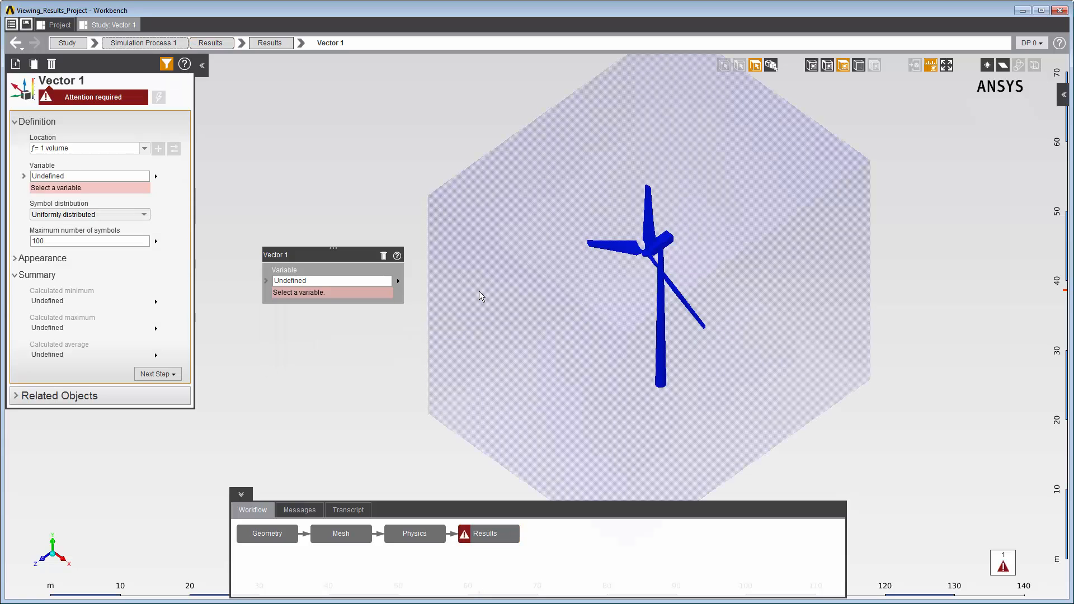
click(267, 283)
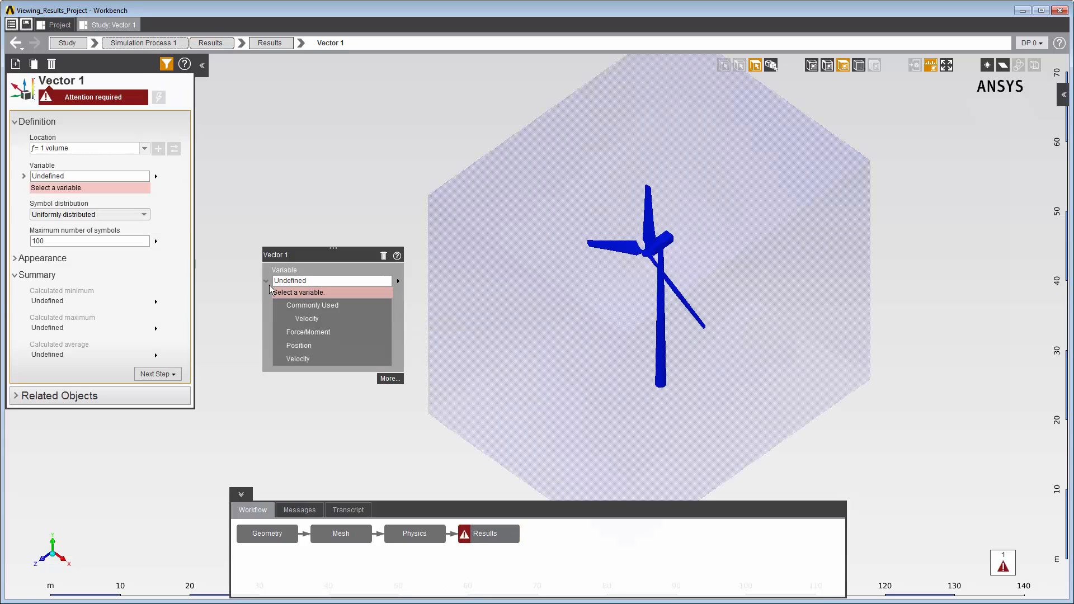
click(301, 319)
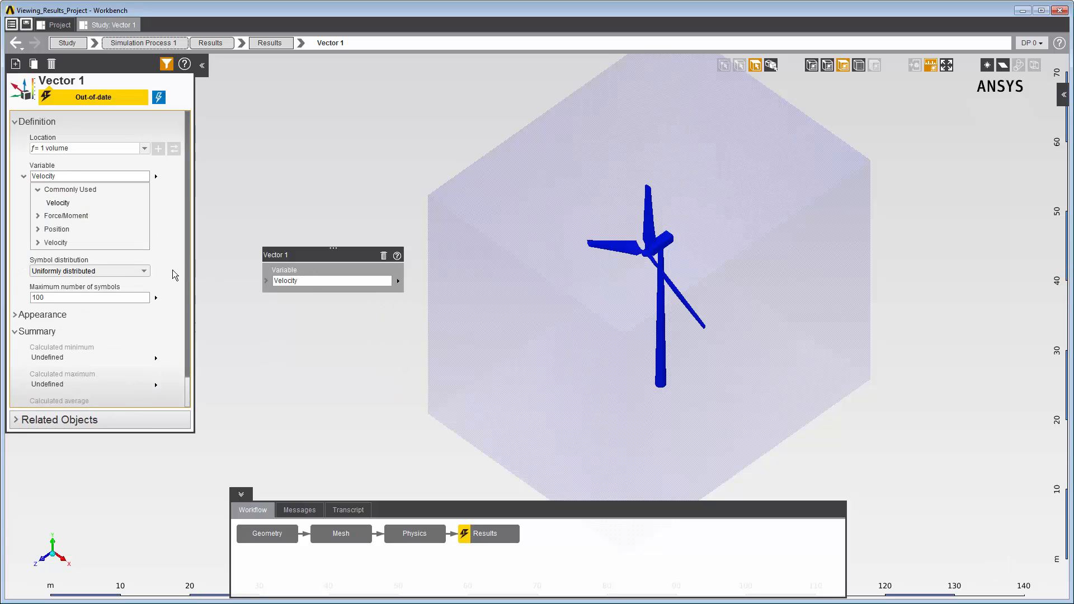
Distribute the velocity vector symbols based on mesh at every 7th element and evaluate the result
click(144, 272)
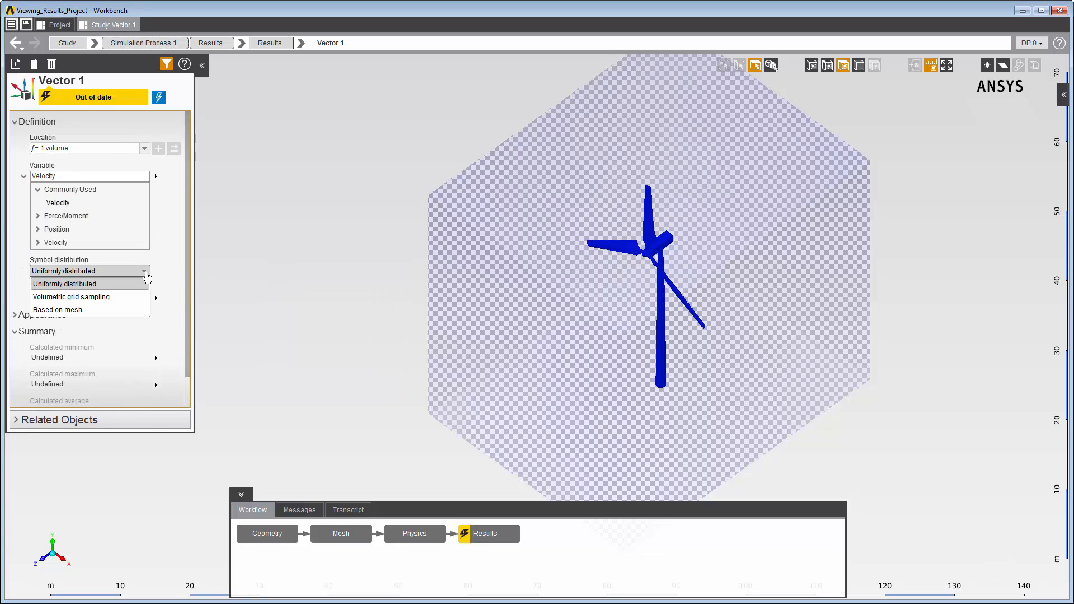
click(127, 308)
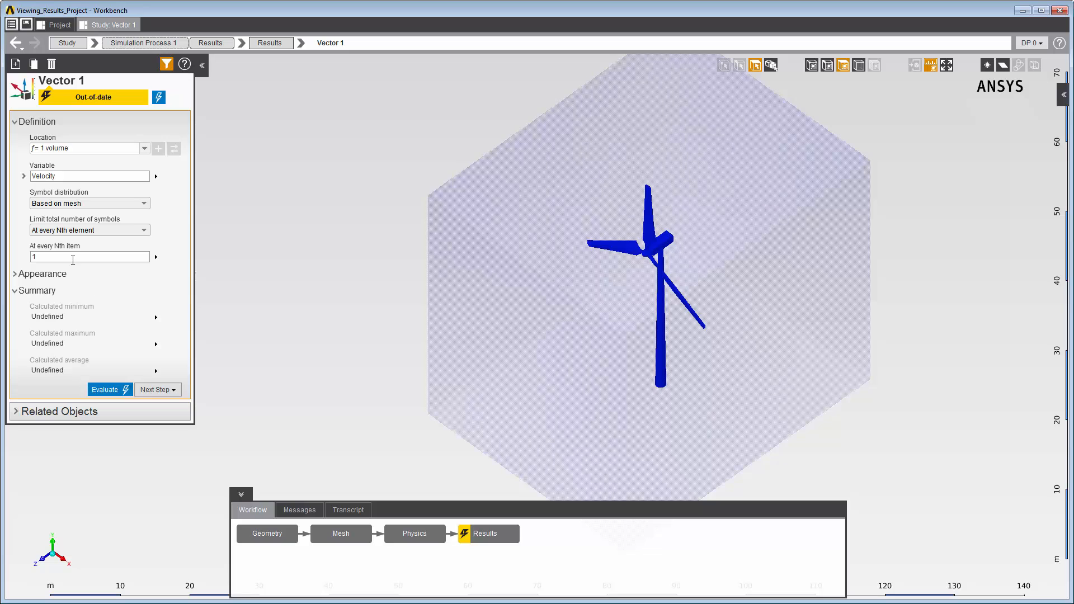
click(73, 258)
text(7)
click(158, 98)
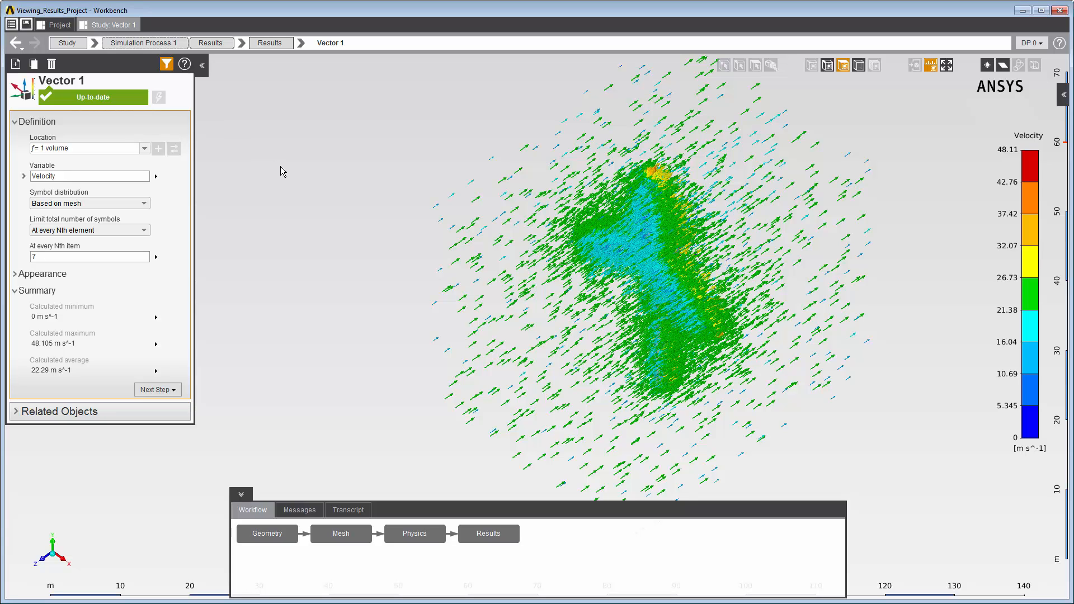
Add a streamline result with approximately 50 points and Inlet 1 as its seed location
right_click(253, 256)
mouse_move(287, 265)
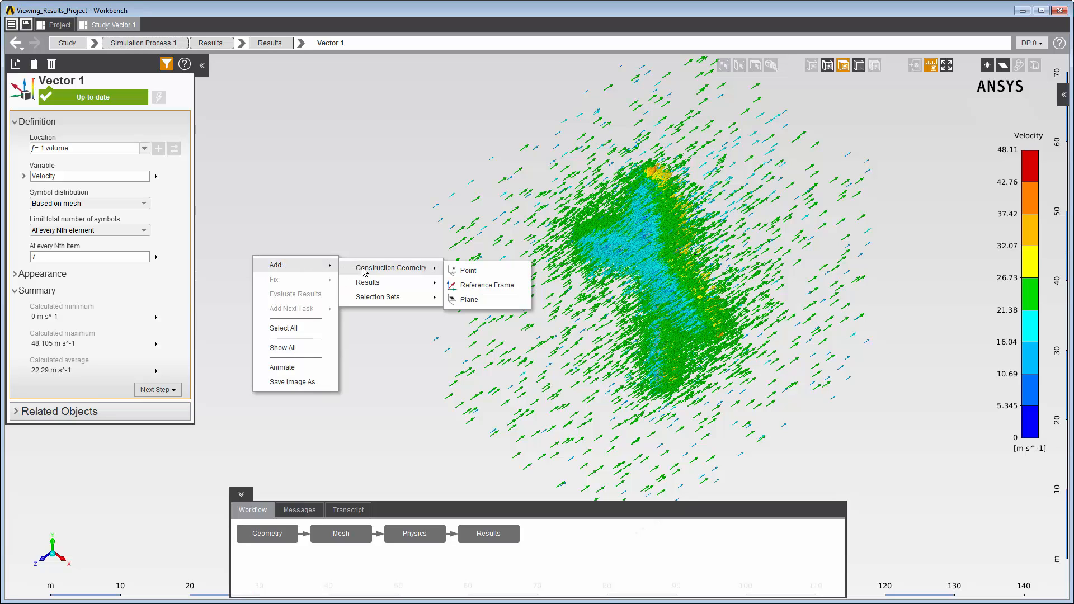
mouse_move(392, 283)
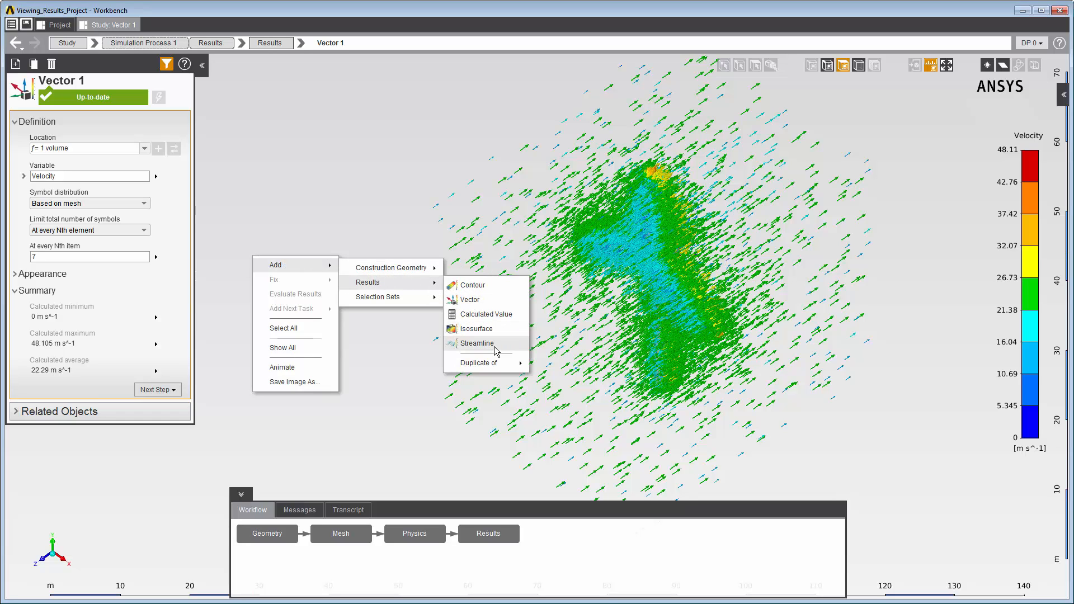
click(487, 344)
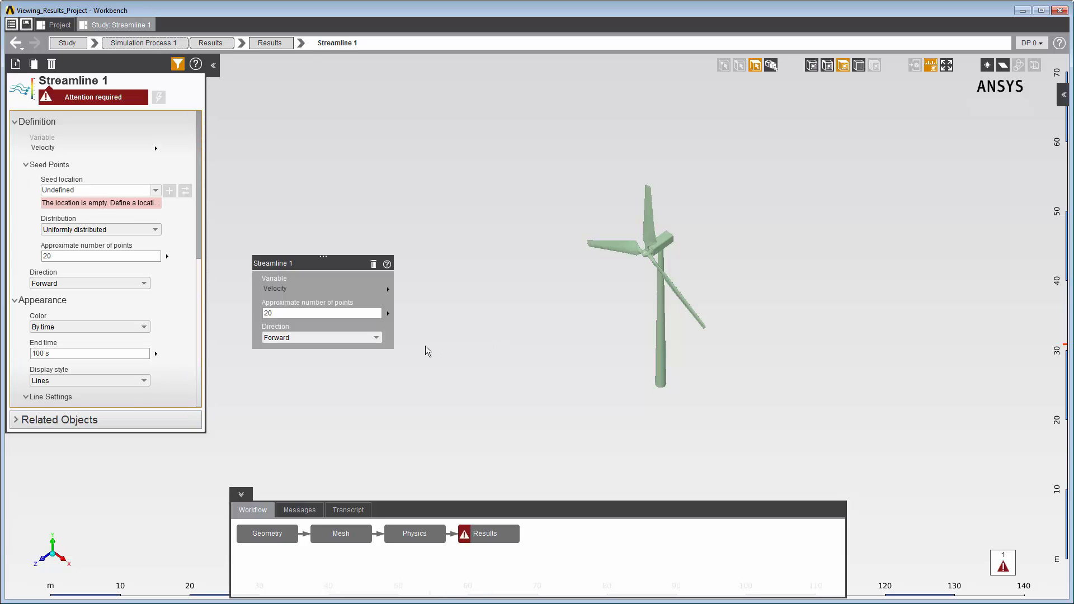
click(317, 311)
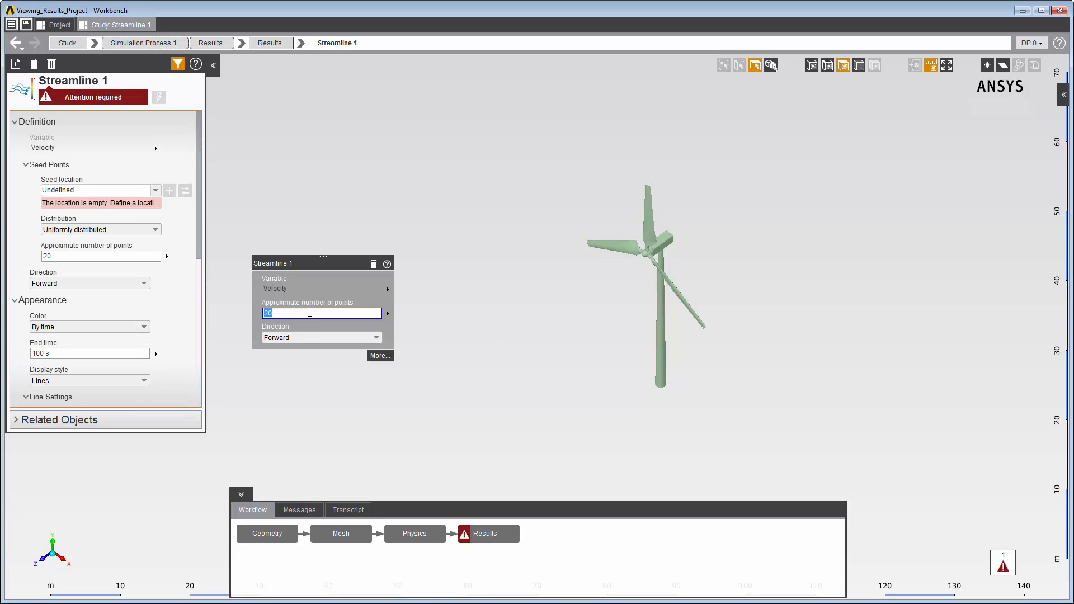
text(50)
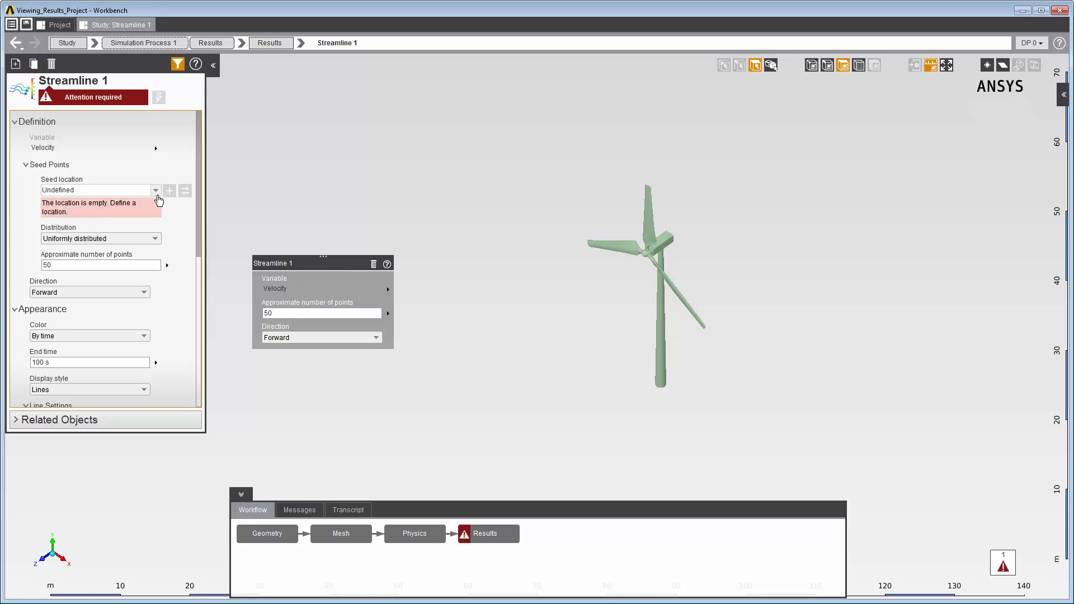
click(157, 193)
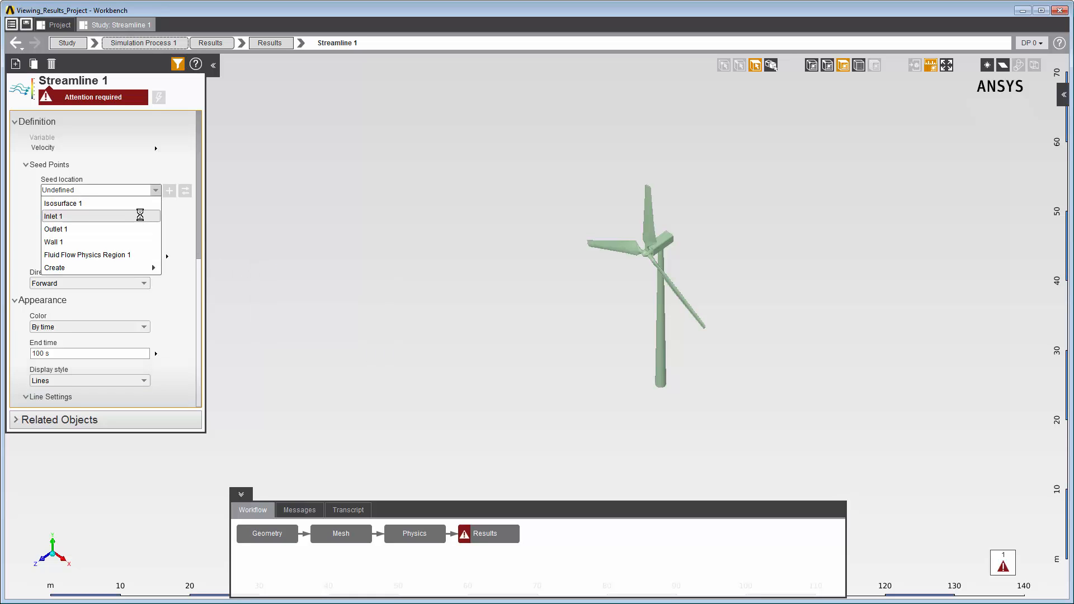
click(141, 213)
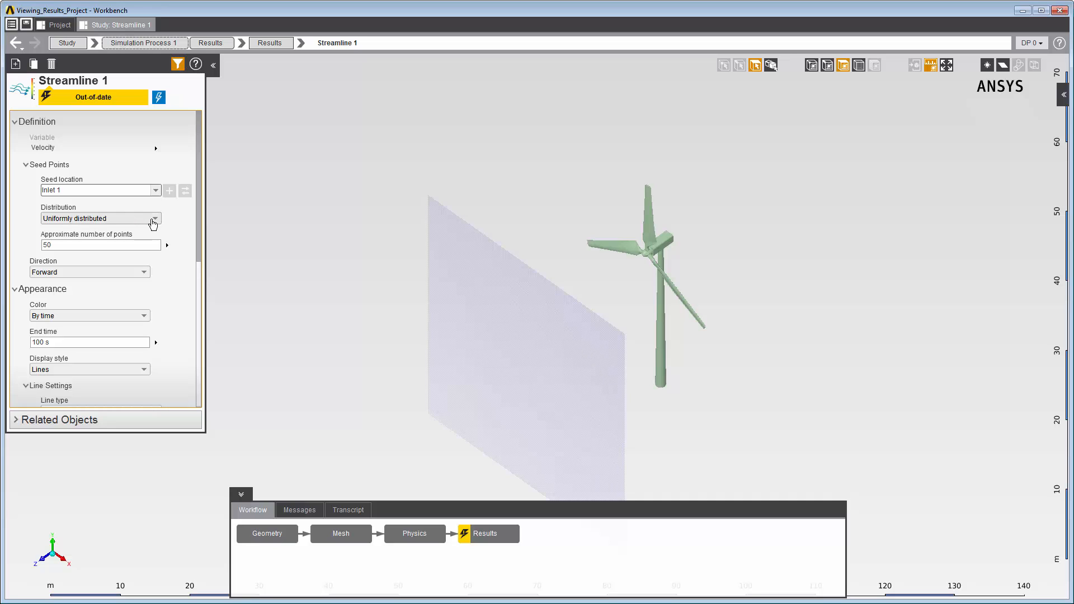
Distribute the streamline seed points based on mesh at every 3rd element and evaluate the result
click(153, 220)
click(131, 255)
click(124, 270)
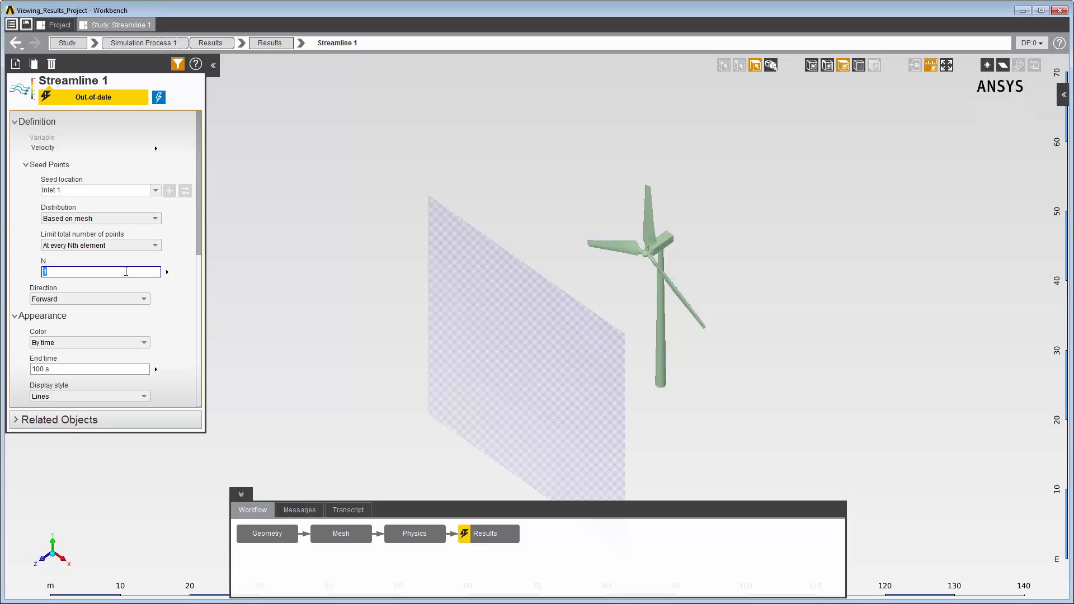
text(3)
key(Return)
click(159, 100)
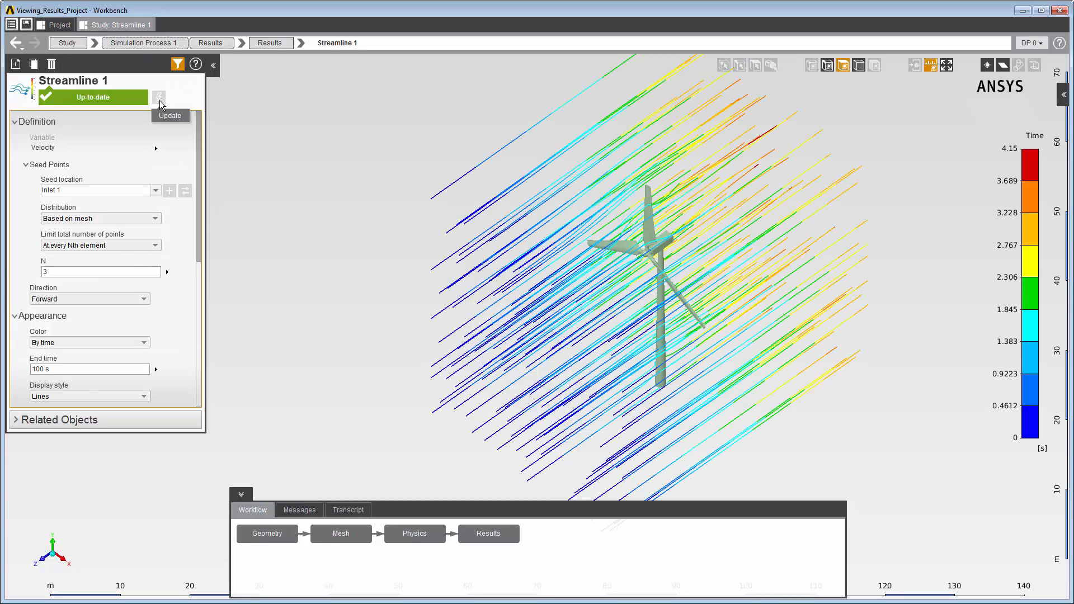
Change the streamlines' line style to Segments and animate the result
drag(198, 140, 199, 192)
click(20, 276)
drag(198, 263, 200, 333)
click(167, 330)
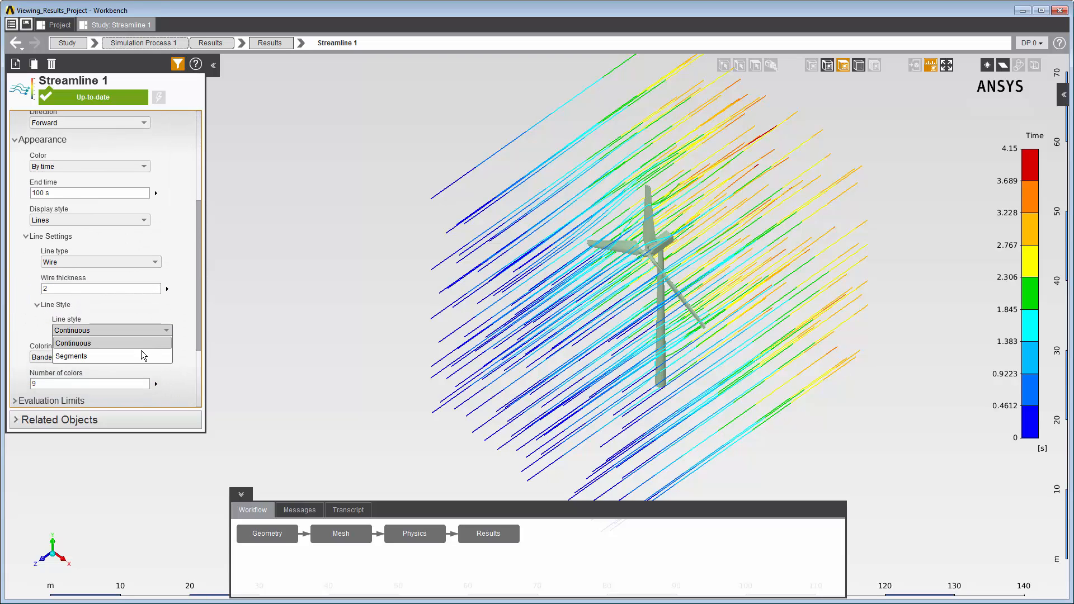
click(139, 356)
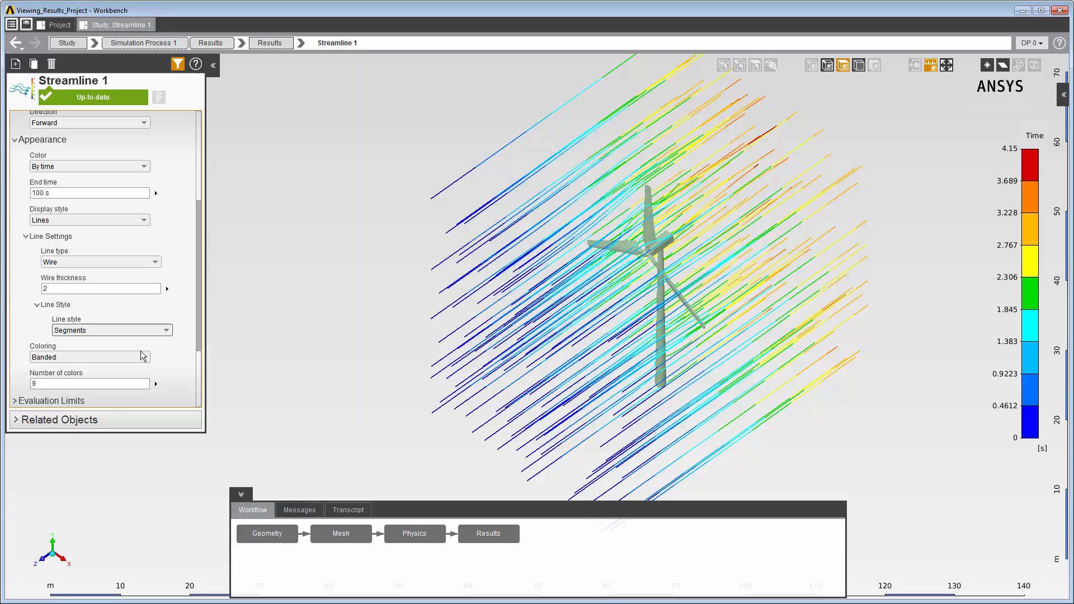
right_click(270, 241)
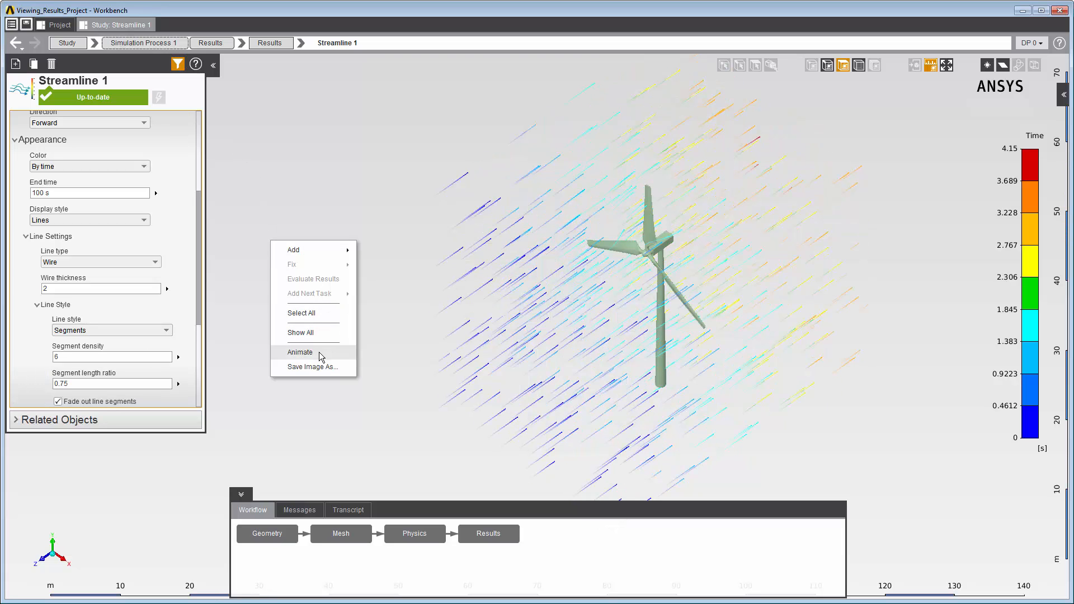
click(301, 352)
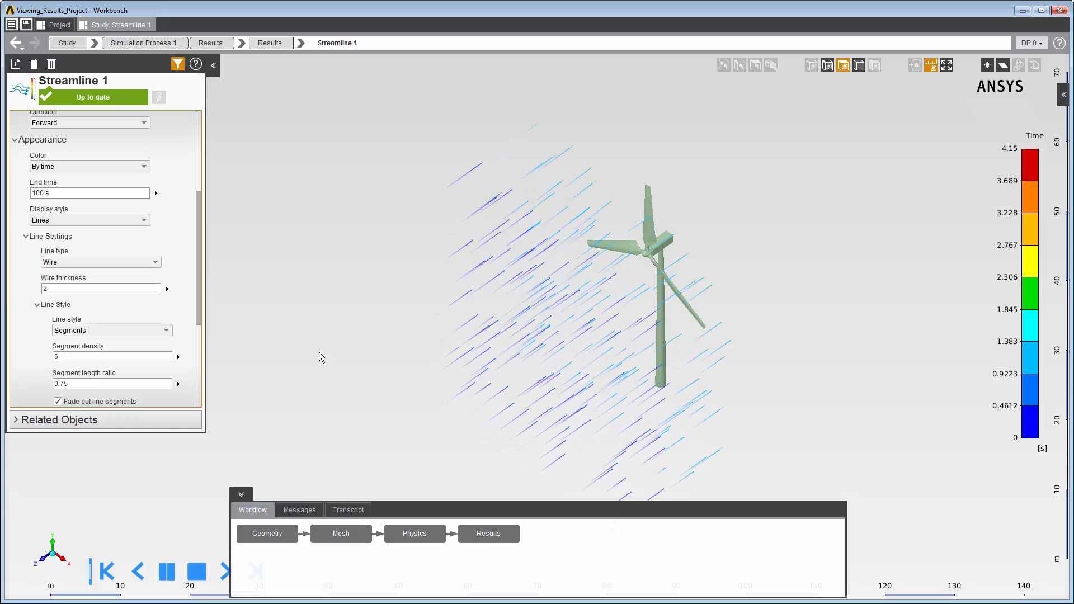